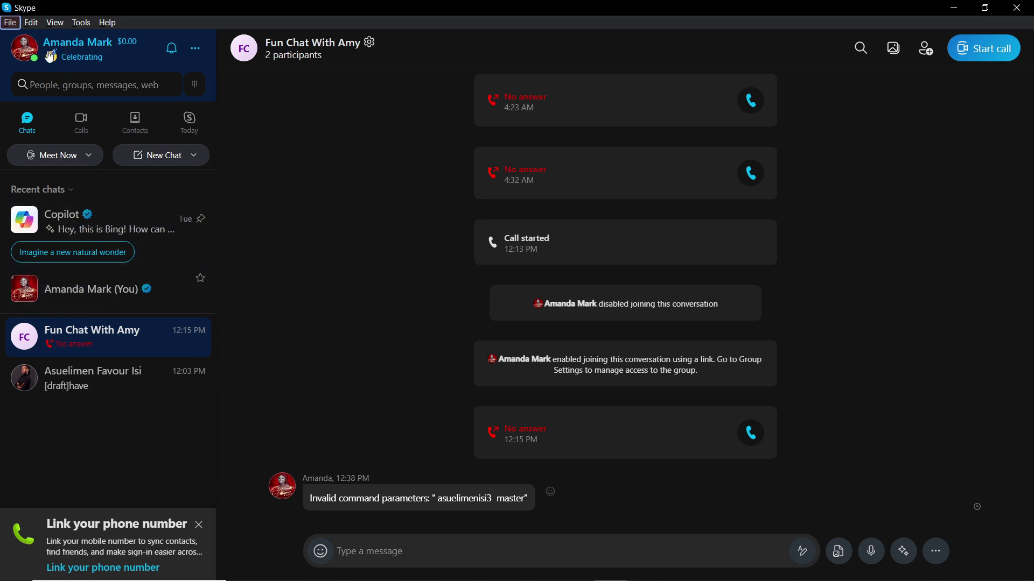
Hide Skype's File/Edit/View/Tools/Help menu bar with the Alt key.
key("alt")
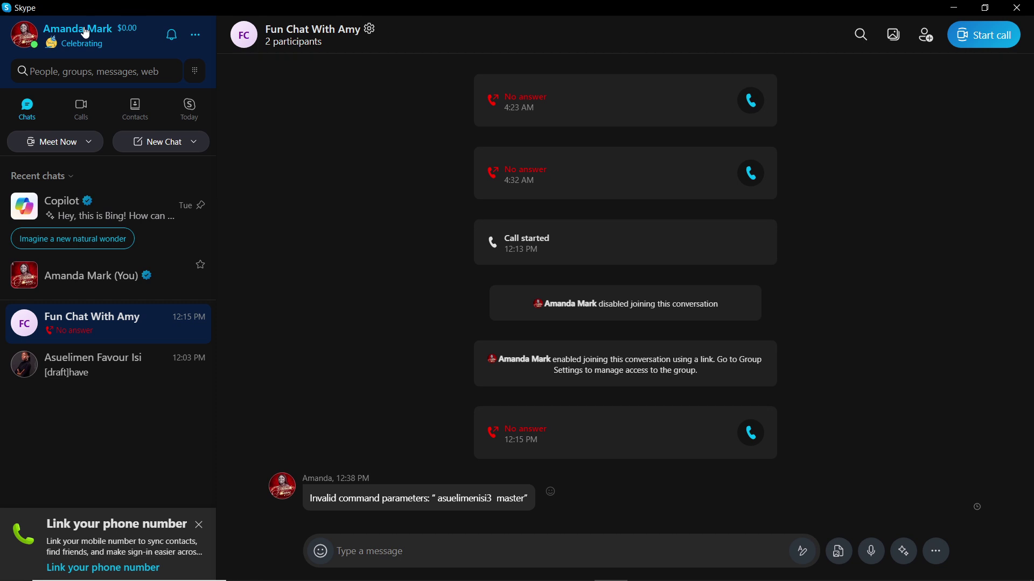
Open the account menu from the profile name and scroll down to its Manage entries.
left_click(85, 34)
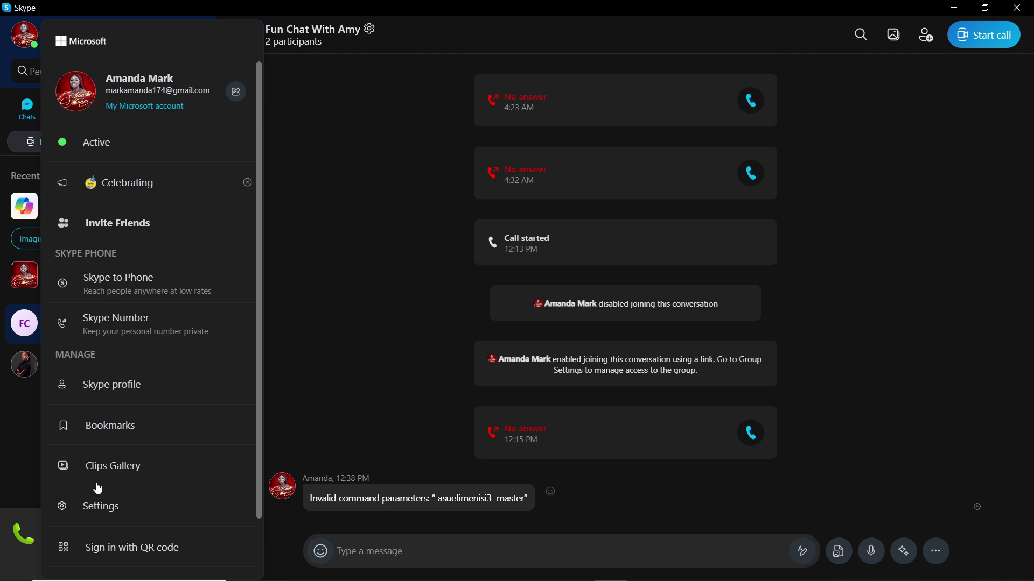
scroll(157, 433, "down", 2)
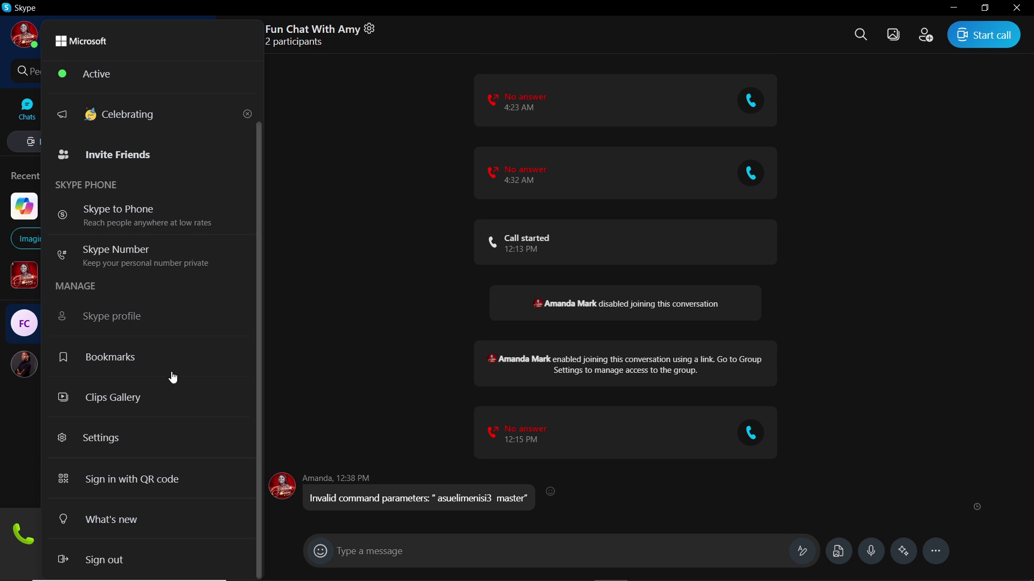
Open the Skype profile and choose Edit on the Email value to launch the web profile page.
left_click(128, 326)
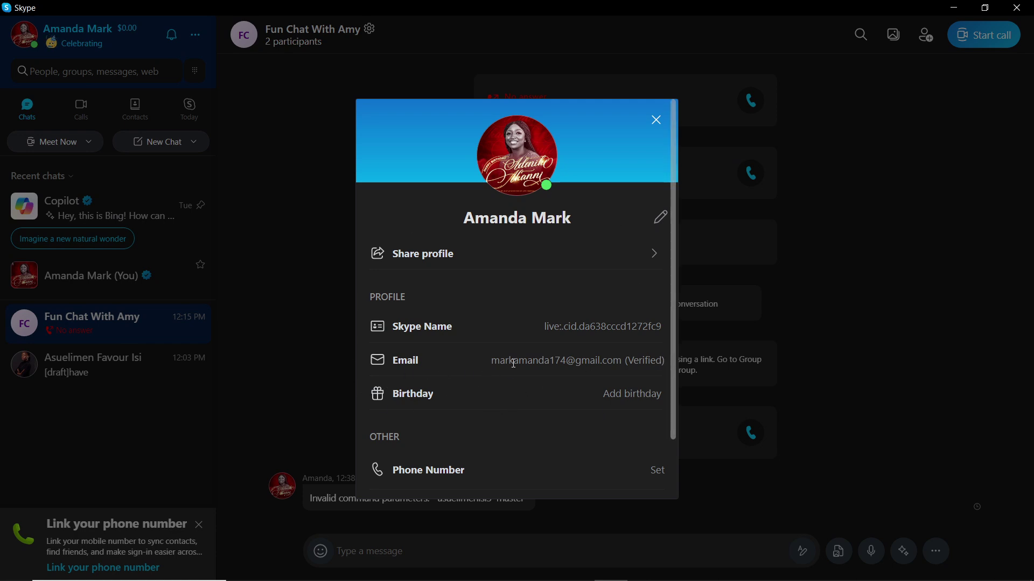
right_click(399, 359)
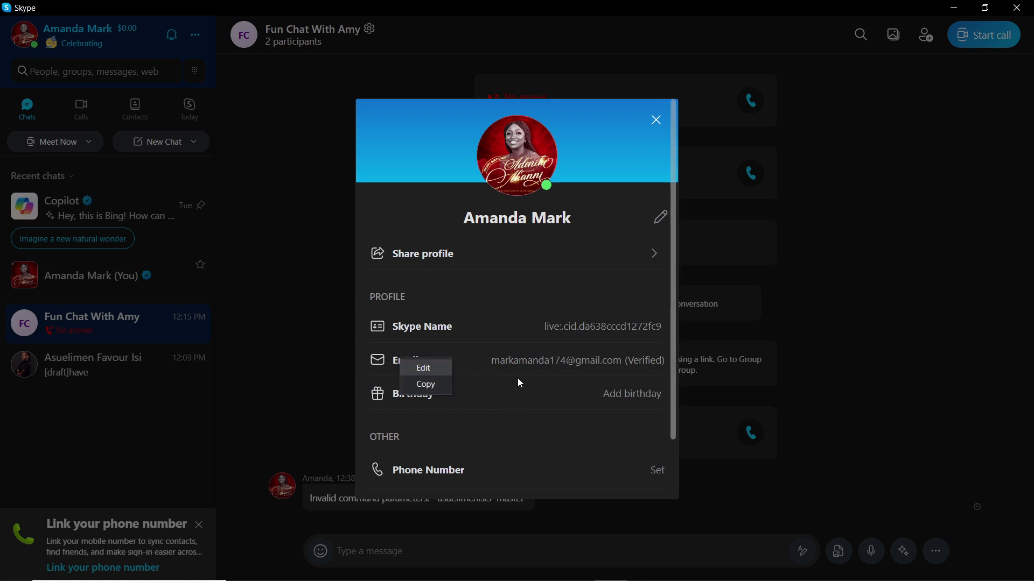
right_click(563, 355)
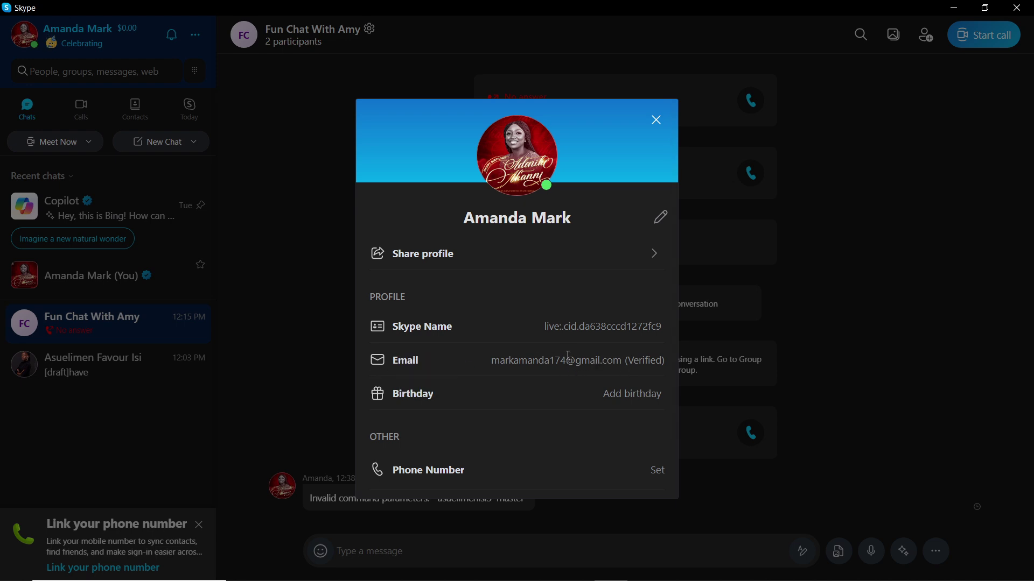
right_click(524, 364)
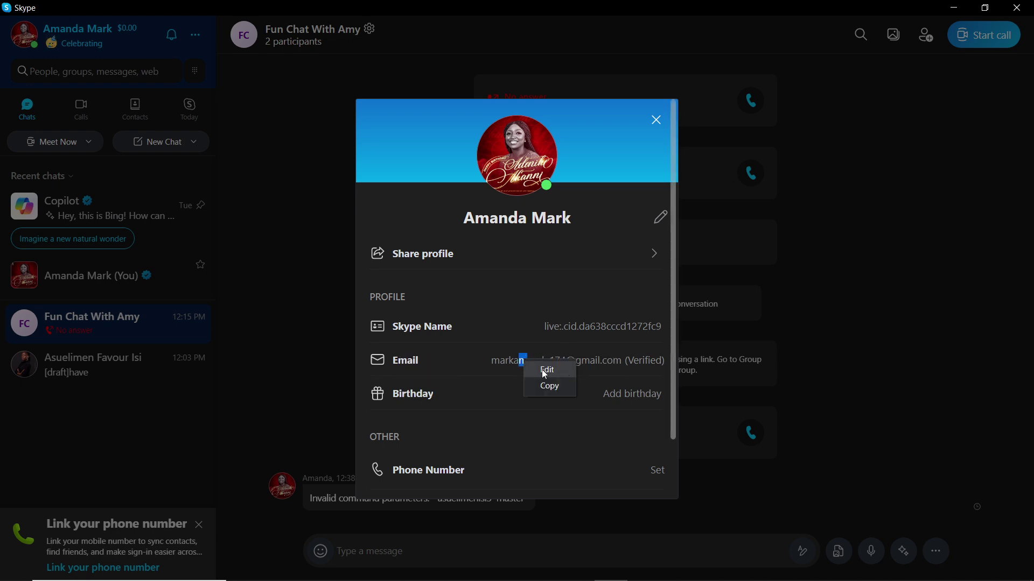
left_click(541, 369)
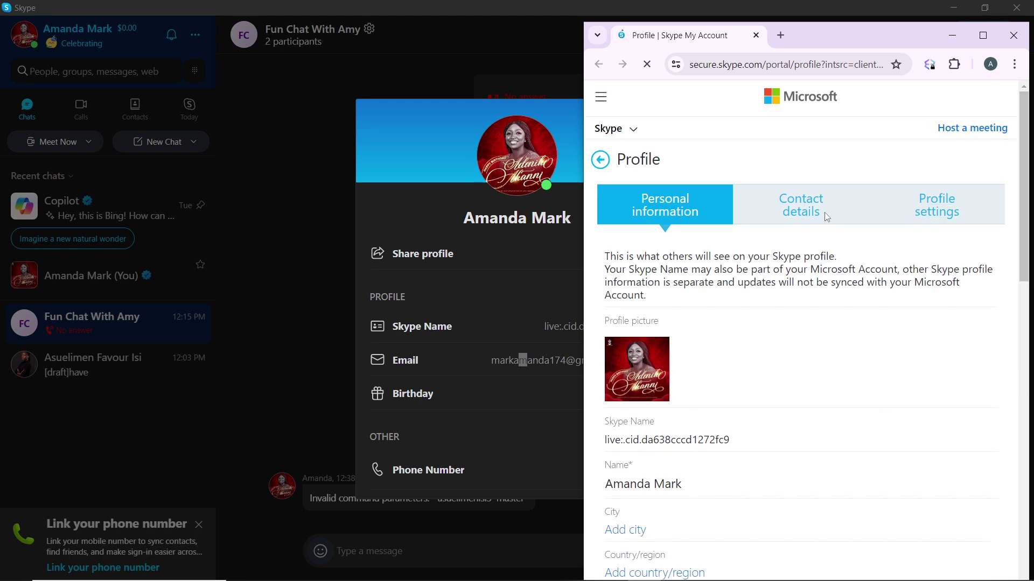
Scroll through the Personal information tab and switch the profile page into an editable form.
scroll(777, 357, "down", 3)
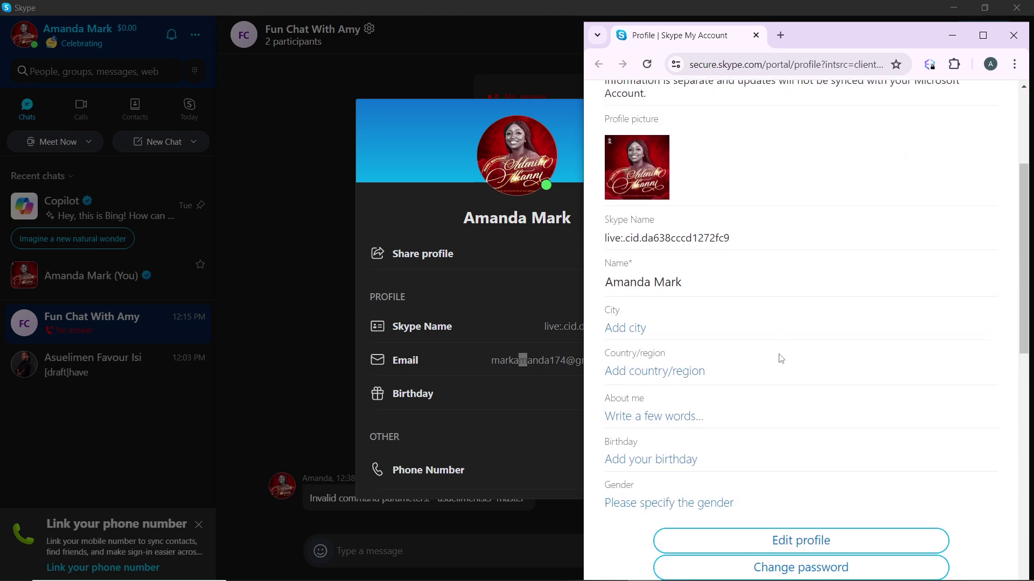
scroll(778, 359, "down", 4)
scroll(774, 362, "up", 7)
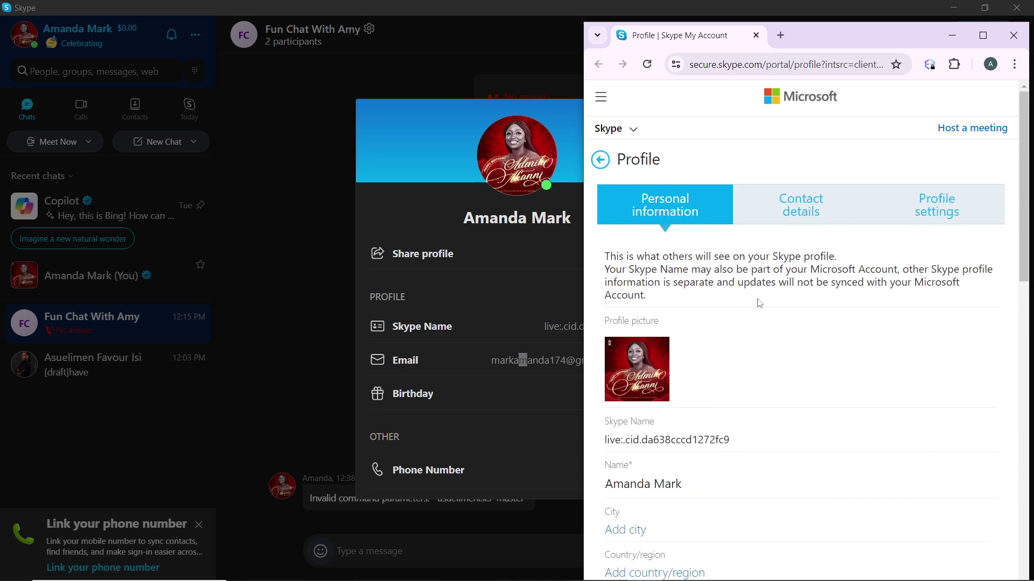
scroll(727, 428, "down", 3)
scroll(807, 350, "up", 3)
scroll(784, 363, "down", 5)
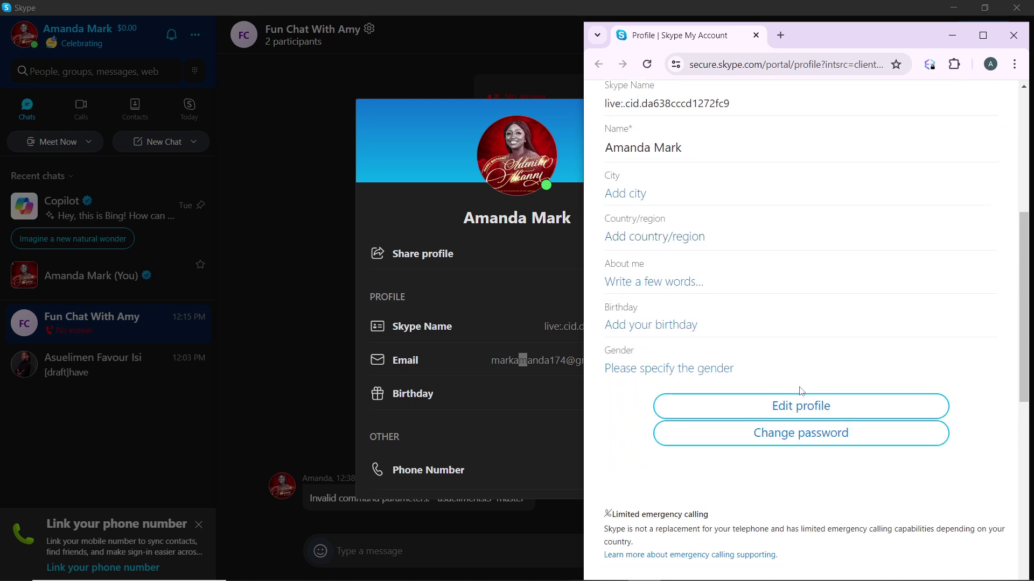
scroll(784, 371, "up", 2)
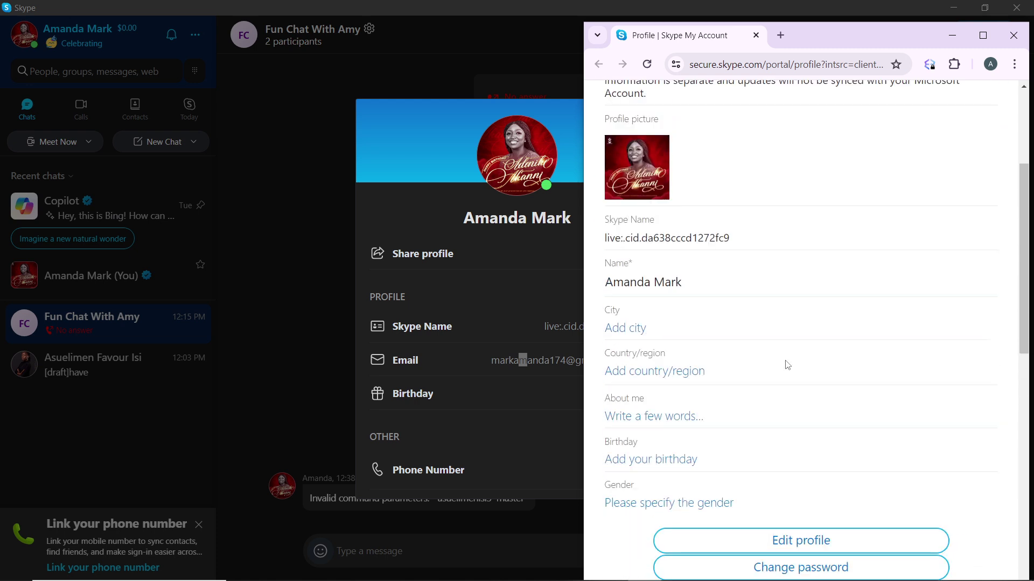
scroll(783, 367, "down", 5)
scroll(780, 376, "down", 6)
scroll(784, 366, "up", 10)
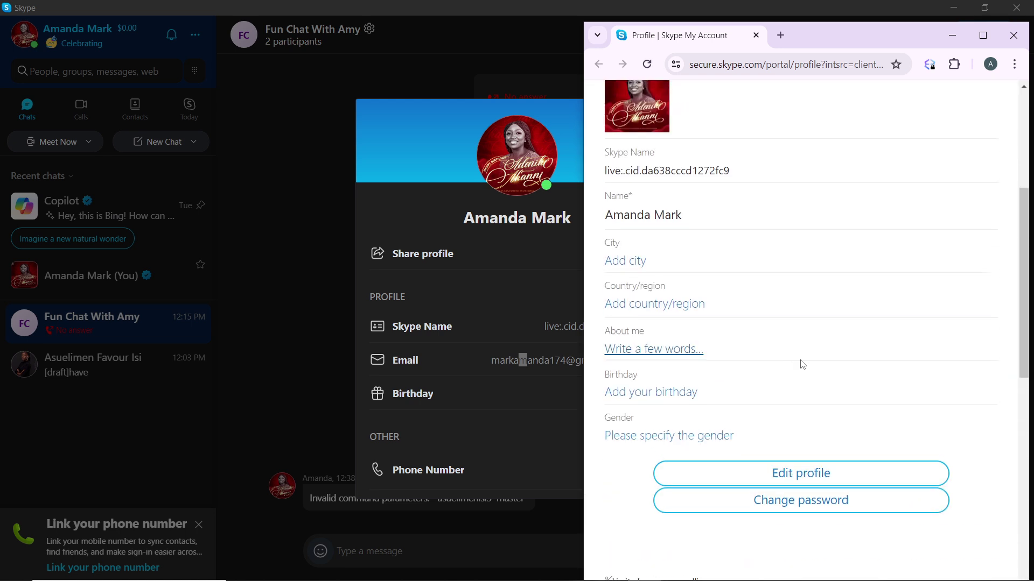
left_click(804, 475)
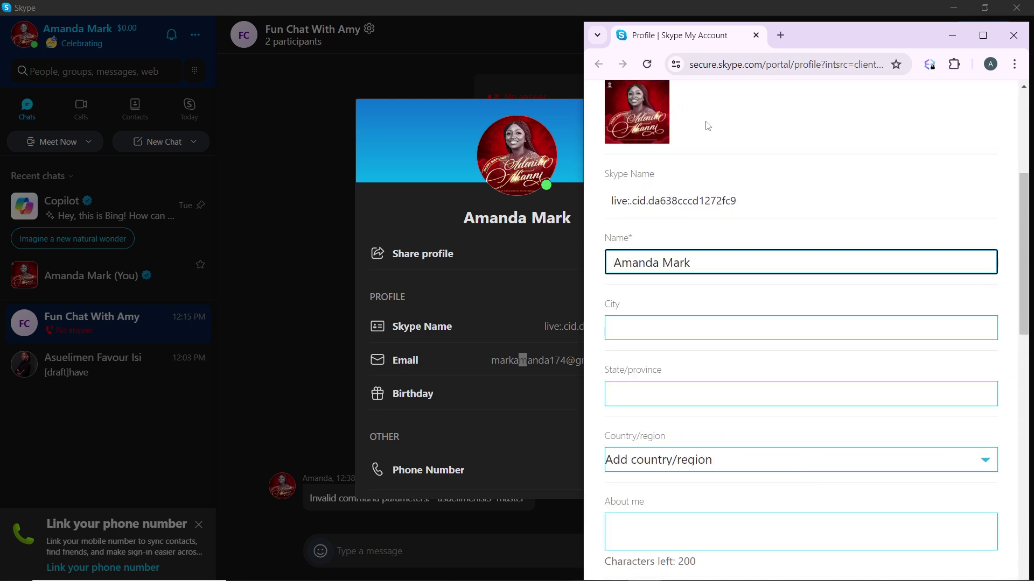
View the Profile settings section, then the Contact details tab with the primary email.
scroll(742, 274, "down", 5)
scroll(742, 275, "down", 5)
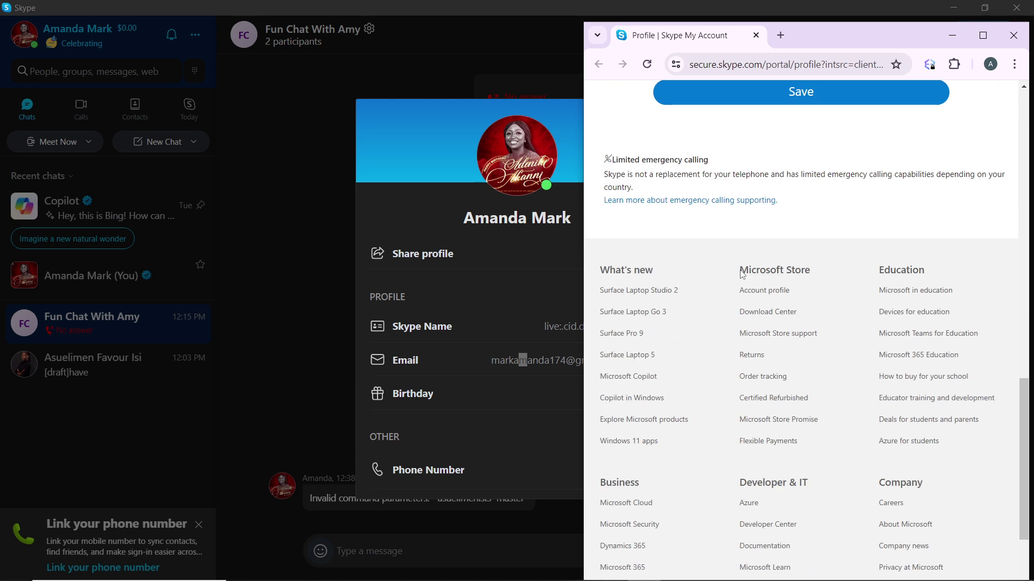
scroll(739, 264, "up", 5)
scroll(738, 265, "up", 5)
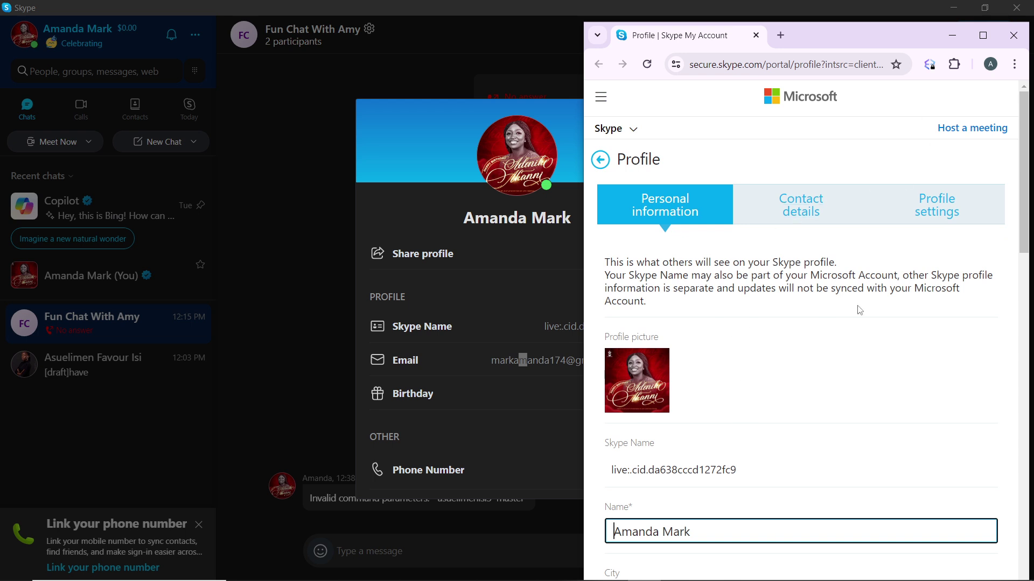
scroll(773, 420, "down", 10)
scroll(757, 291, "up", 10)
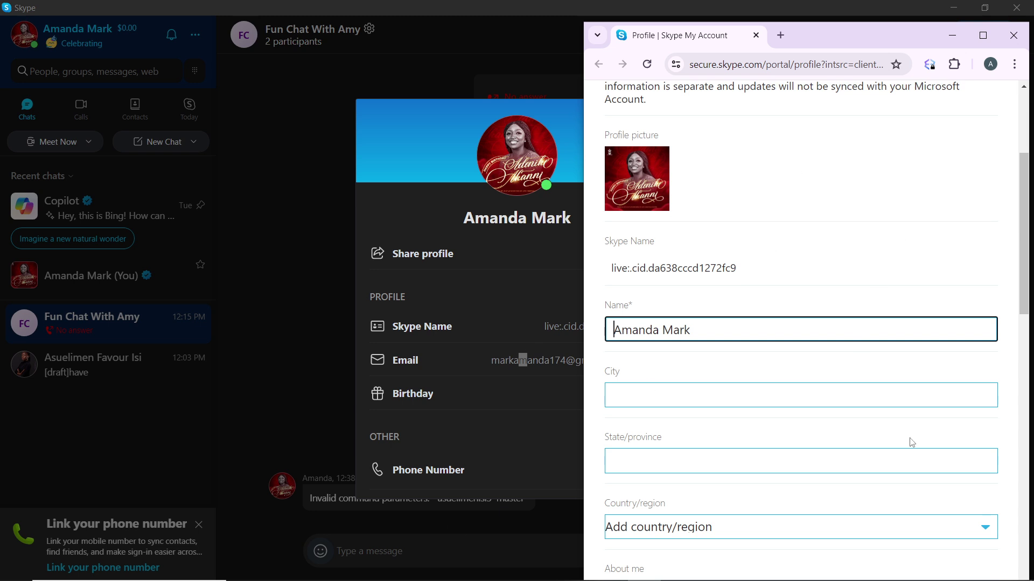
scroll(911, 438, "up", 4)
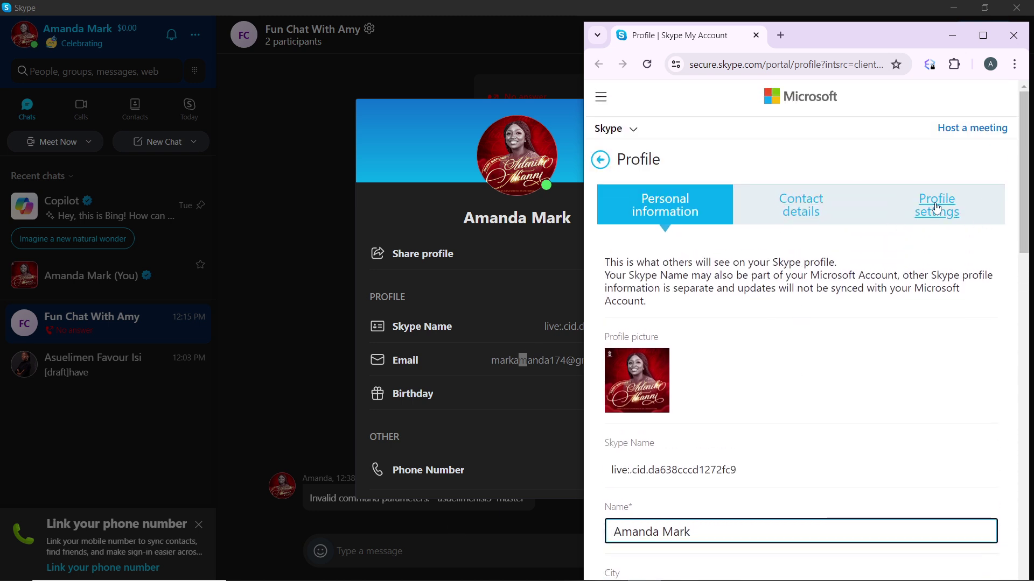
left_click(941, 207)
scroll(971, 268, "down", 1)
scroll(958, 264, "down", 8)
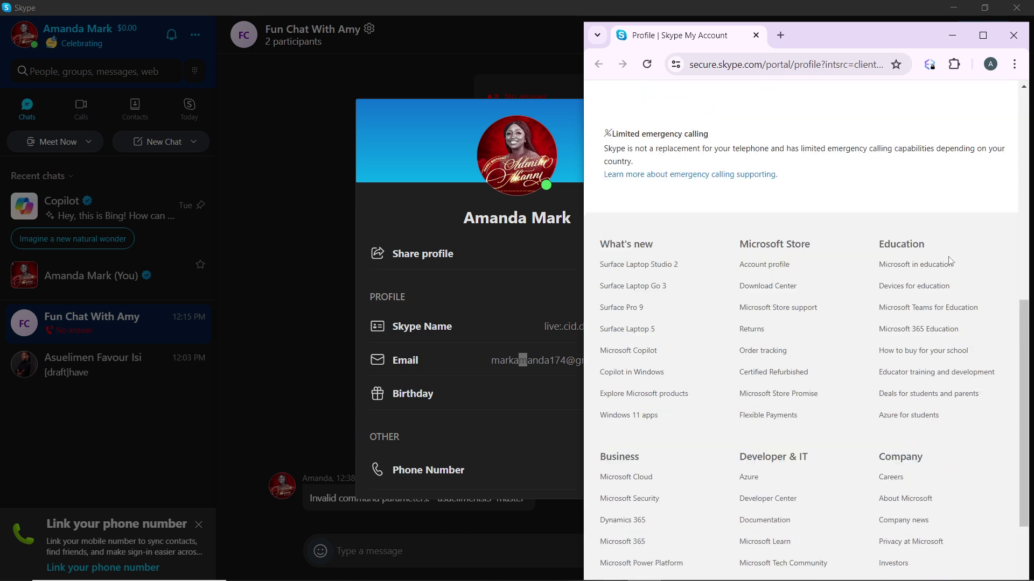
scroll(808, 269, "up", 9)
left_click(824, 205)
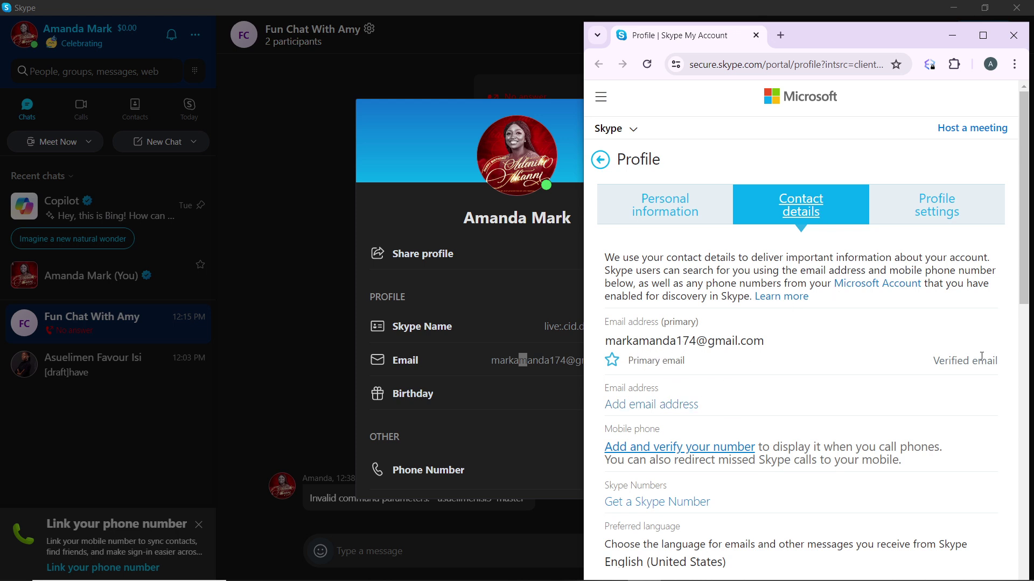
Put Contact details into edit mode, click into the primary email field, then click away.
scroll(926, 409, "down", 3)
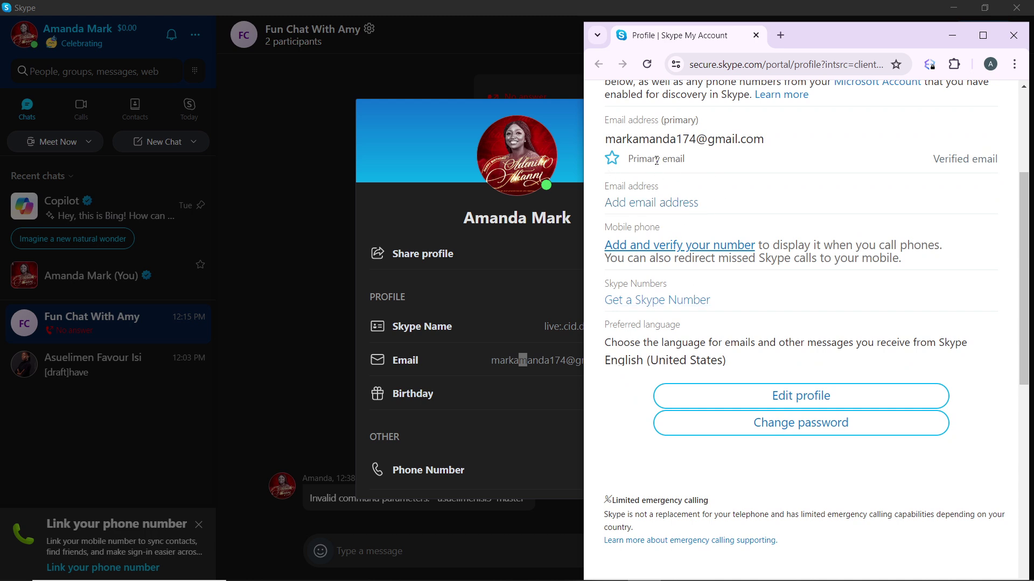
double_click(798, 394)
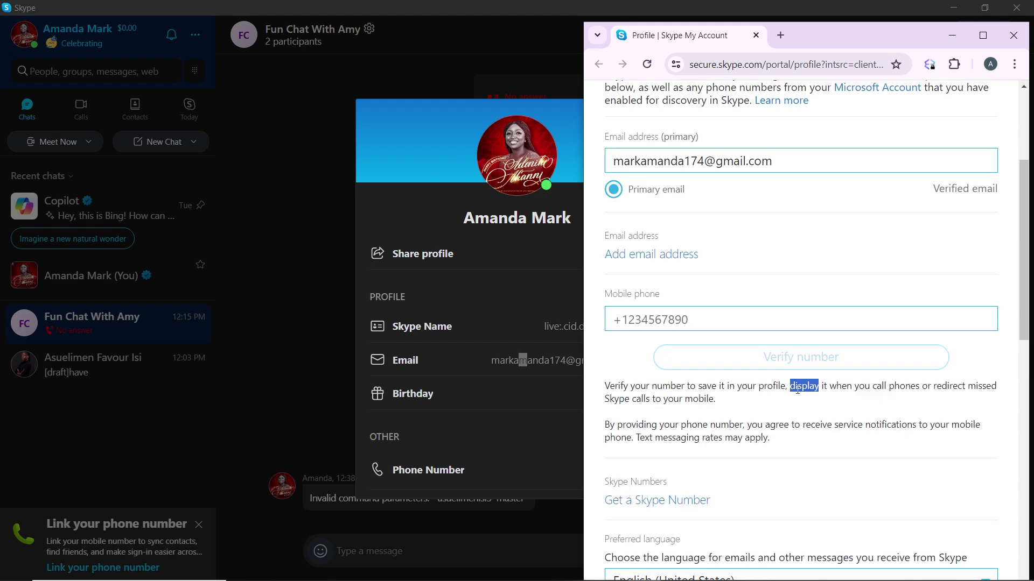
left_click(828, 219)
left_click(824, 160)
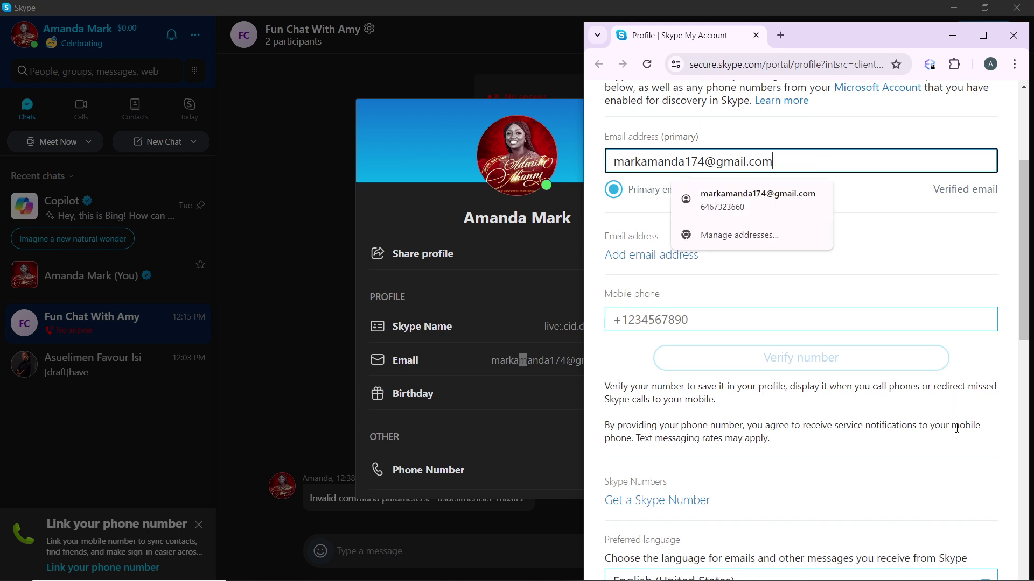
scroll(898, 261, "up", 4)
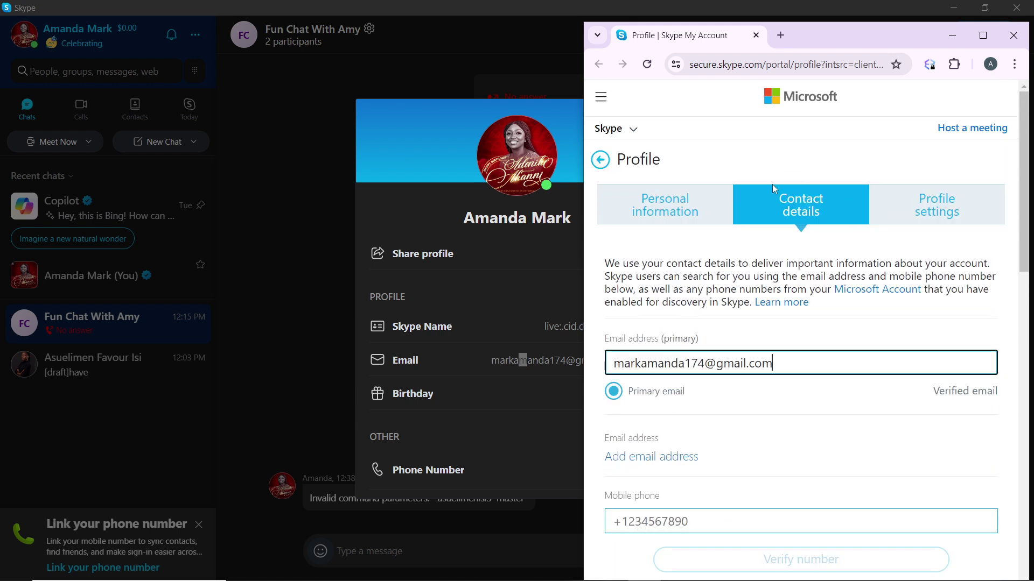
left_click(865, 321)
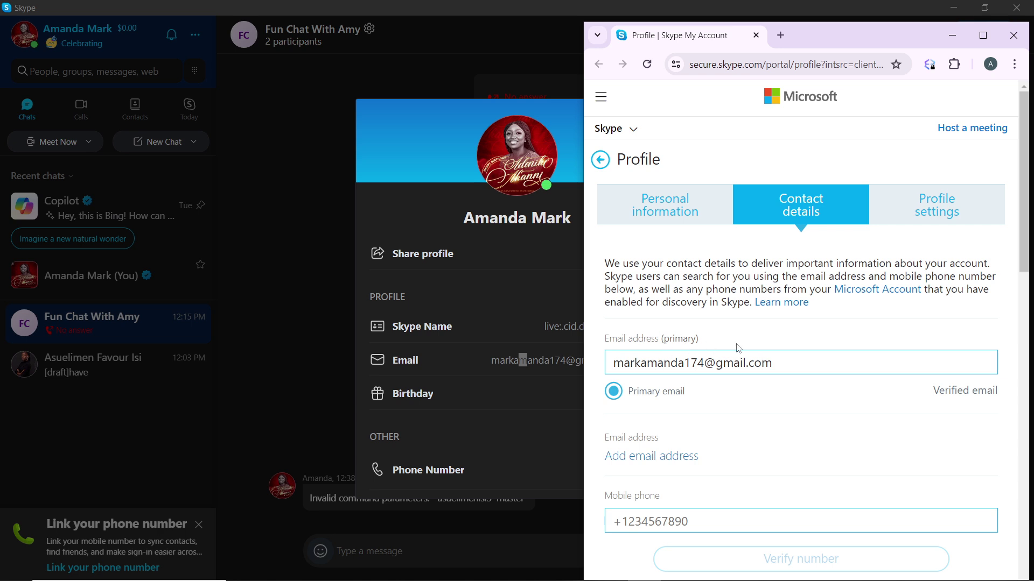
left_click(805, 363)
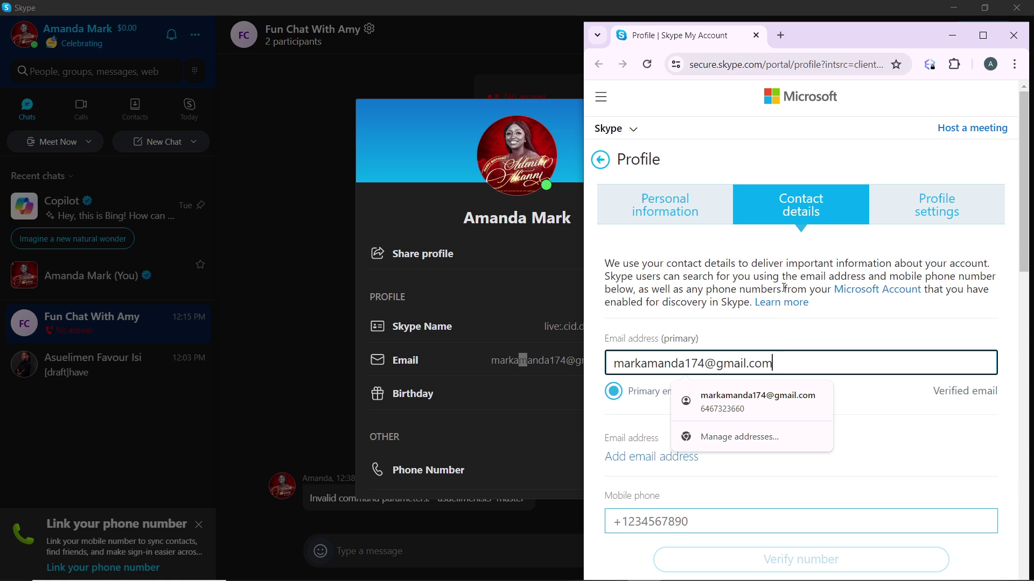
left_click(917, 335)
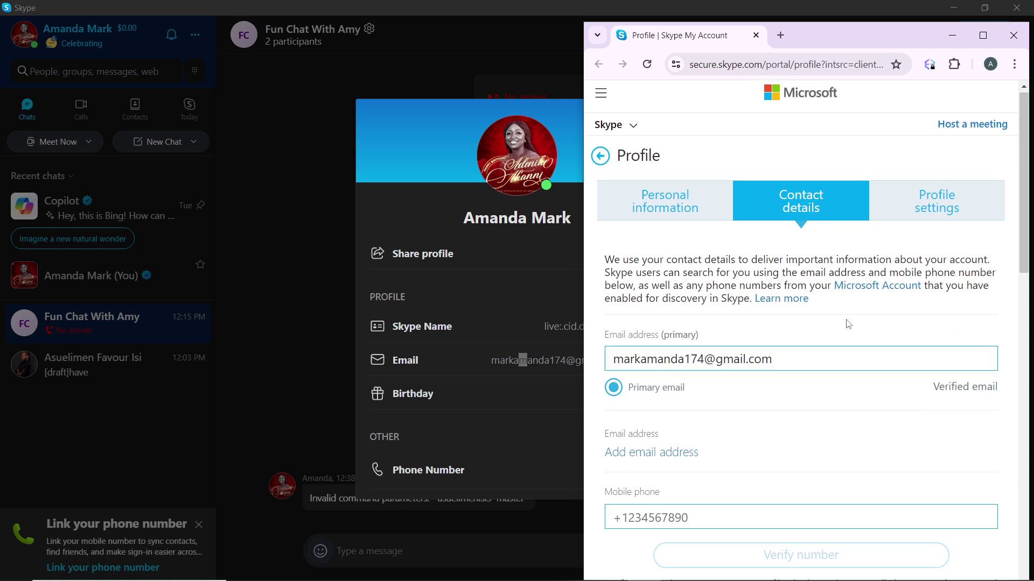
scroll(850, 320, "down", 10)
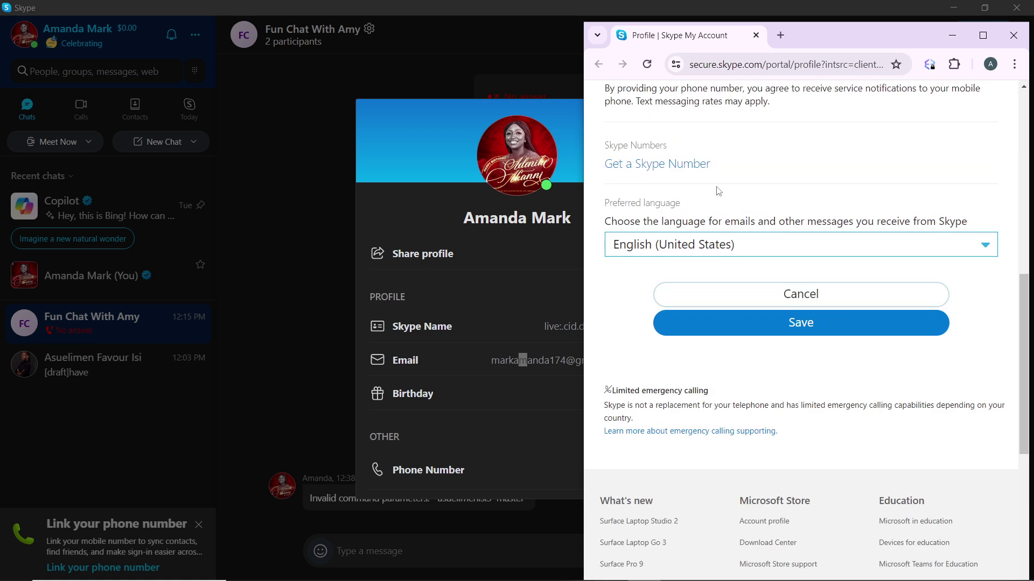
scroll(718, 192, "up", 5)
scroll(722, 173, "down", 4)
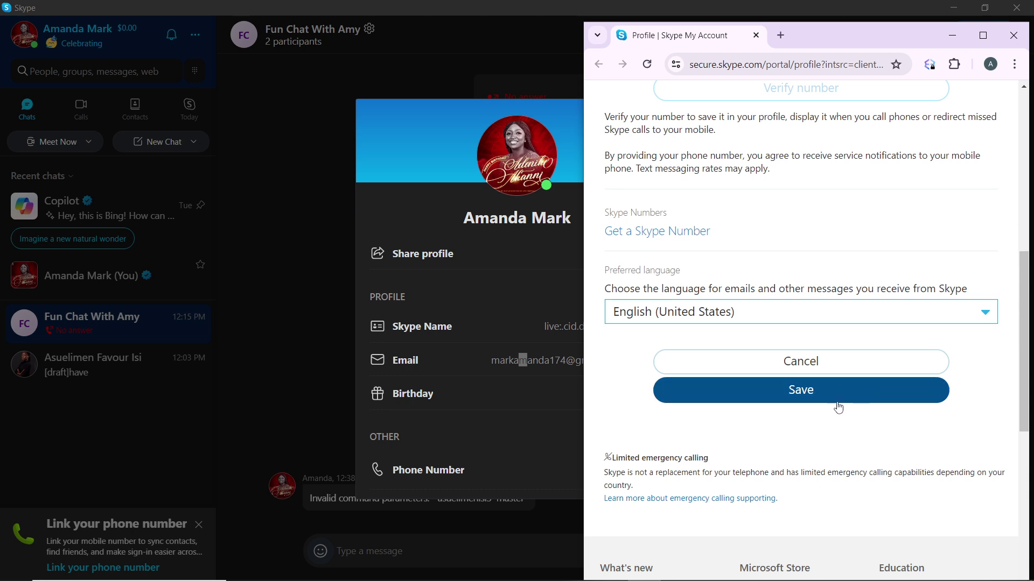
scroll(916, 261, "up", 9)
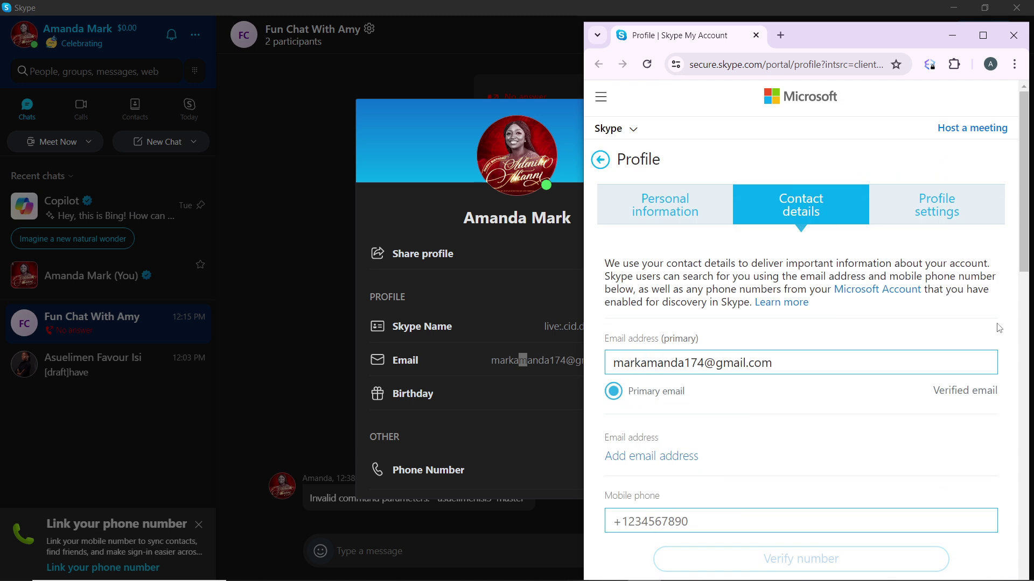
left_click(644, 210)
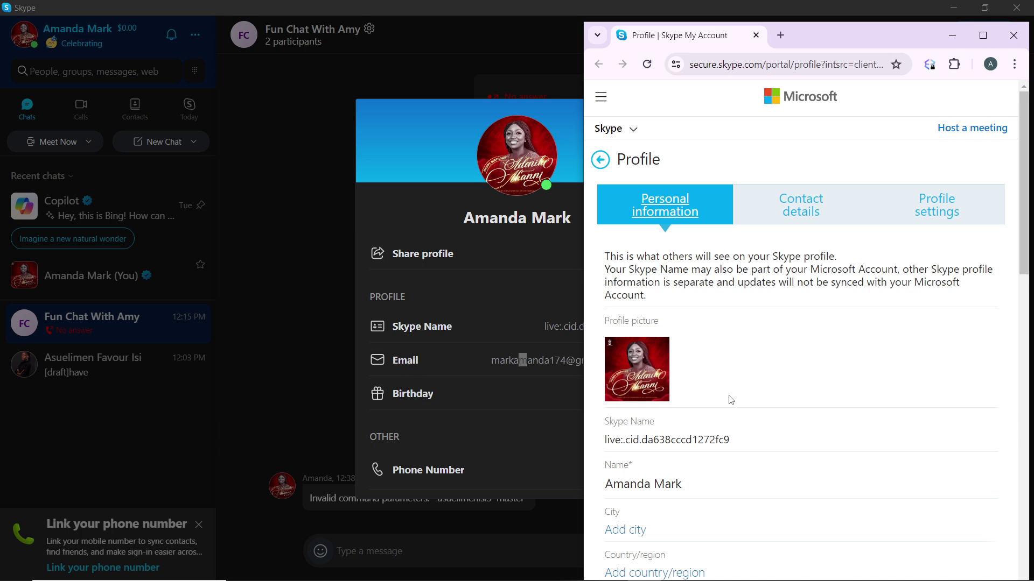
scroll(678, 389, "down", 3)
scroll(678, 389, "down", 4)
scroll(678, 389, "up", 7)
left_click(795, 203)
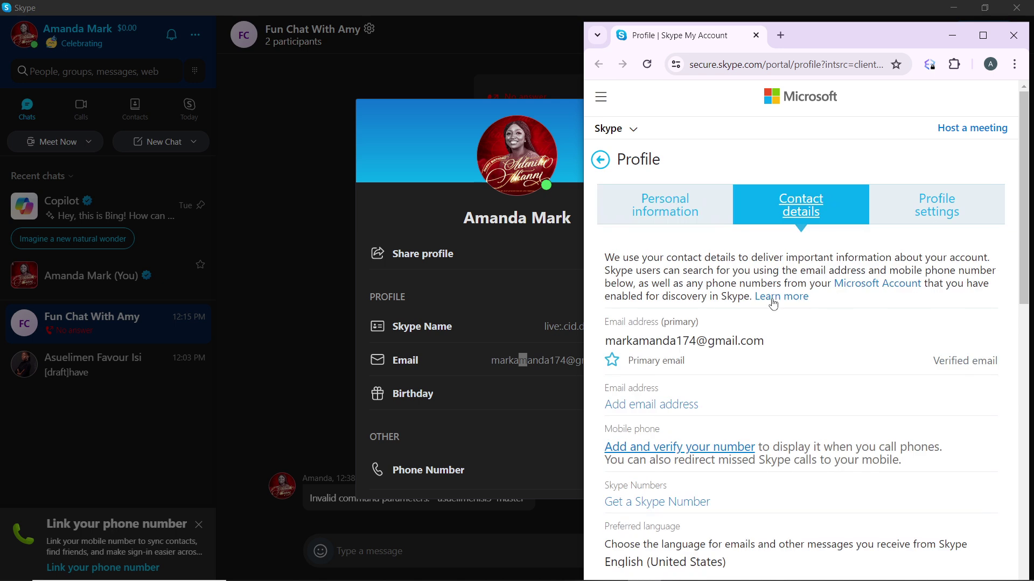
scroll(775, 302, "down", 1)
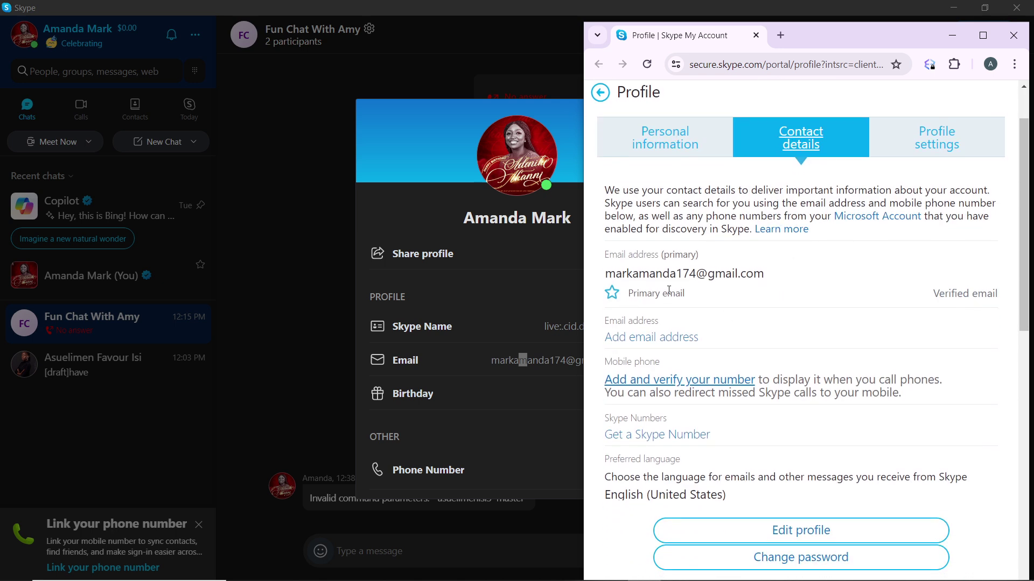
left_click(802, 532)
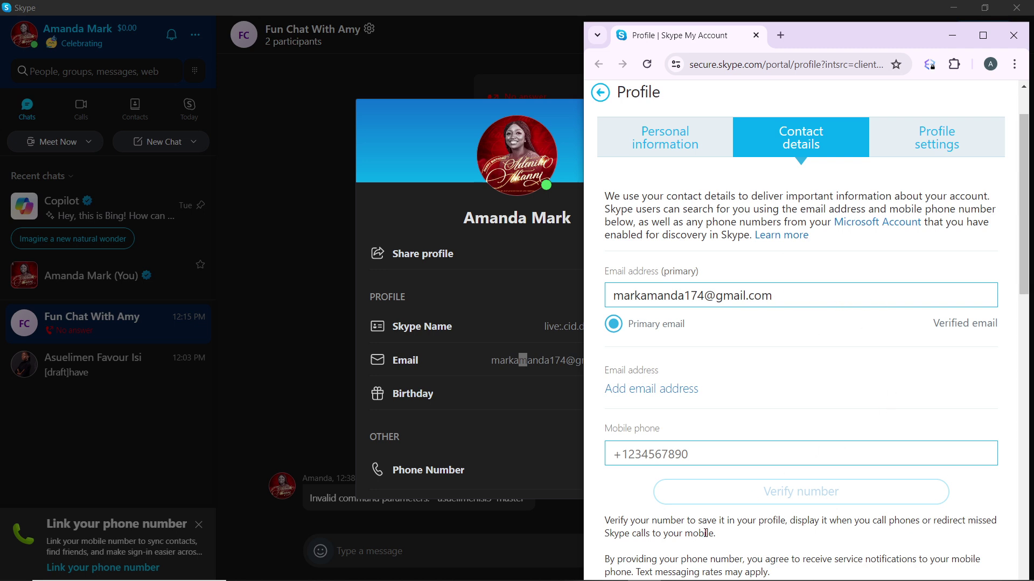
Close the Chrome window to return to the Skype profile card.
left_click(1014, 35)
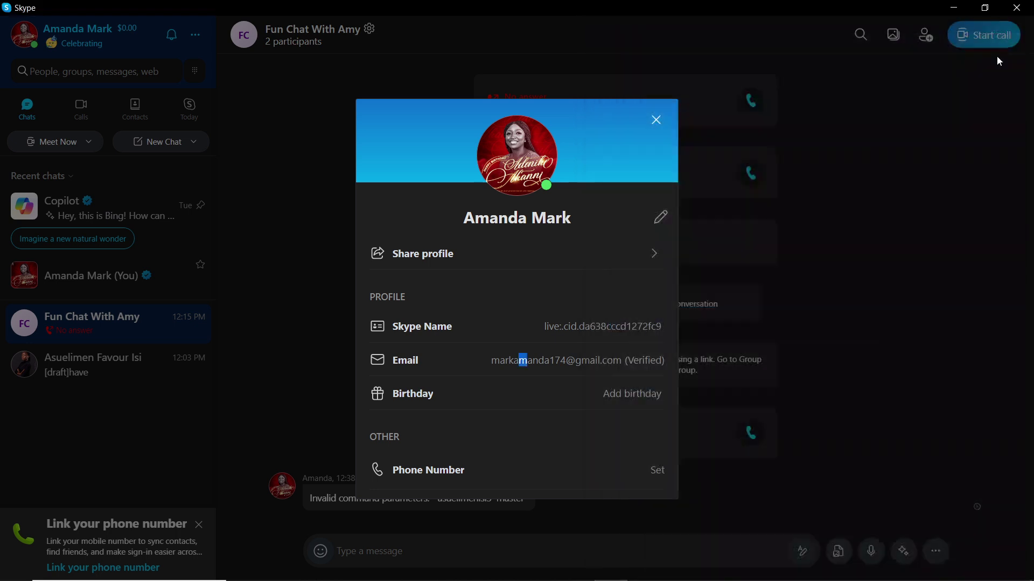